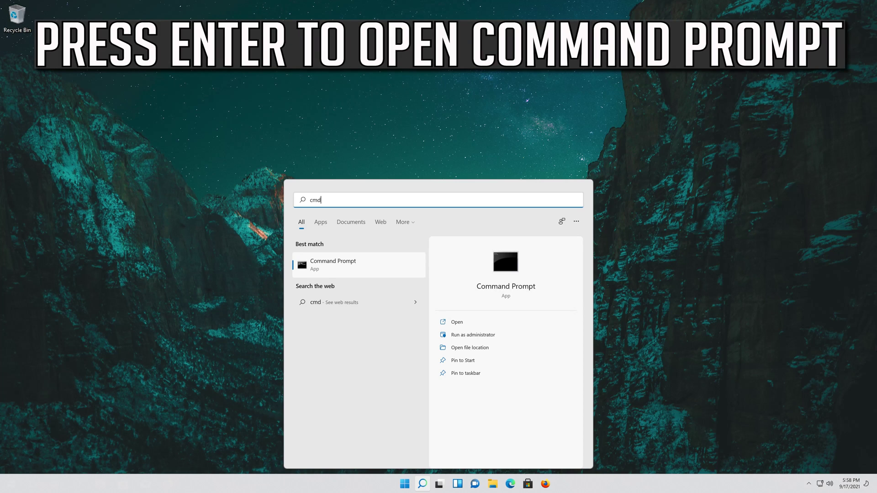
Open Command Prompt and launch Device Manager with the command devmgmt.msc
{"action": "key", "text": "Return"}
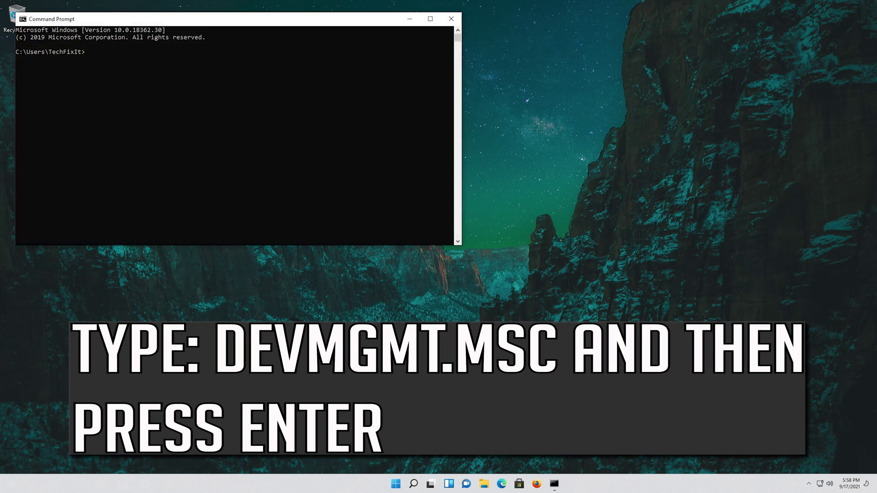
{"action": "type", "text": "devmgmt.msc"}
{"action": "key", "text": "Return"}
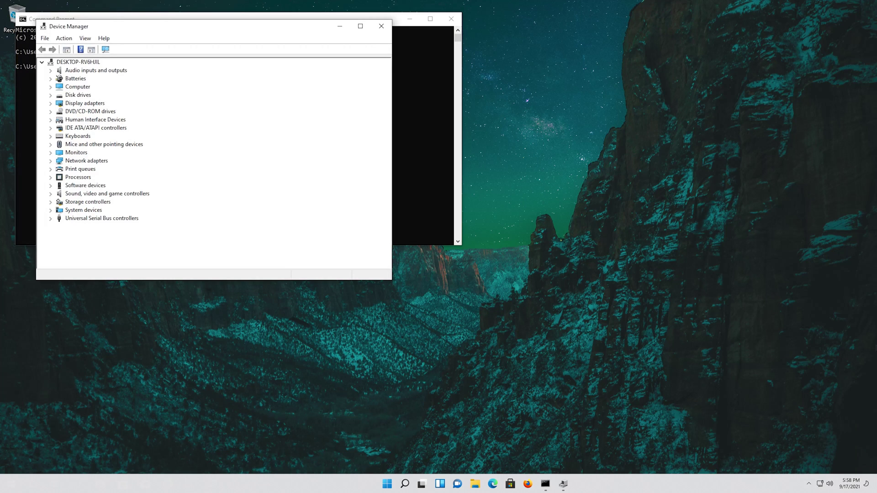
Expand the Mice and other pointing devices category in the Device Manager tree
{"action": "key", "text": "Tab"}
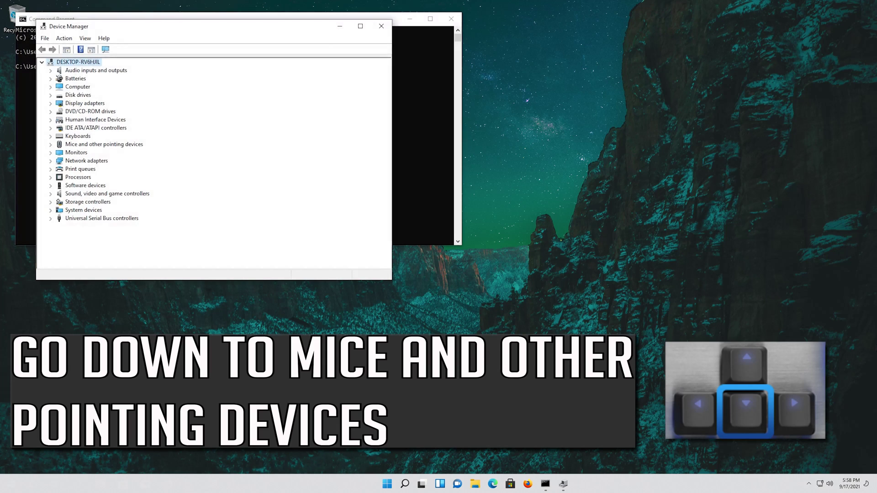
{"action": "key", "text": "Down"}
{"action": "key", "text": "Down"}
{"action": "key", "text": "Down"}
{"action": "key", "text": "Down"}
{"action": "key", "text": "Down"}
{"action": "key", "text": "Down"}
{"action": "key", "text": "Down"}
{"action": "key", "text": "Down"}
{"action": "key", "text": "Down"}
{"action": "key", "text": "Down"}
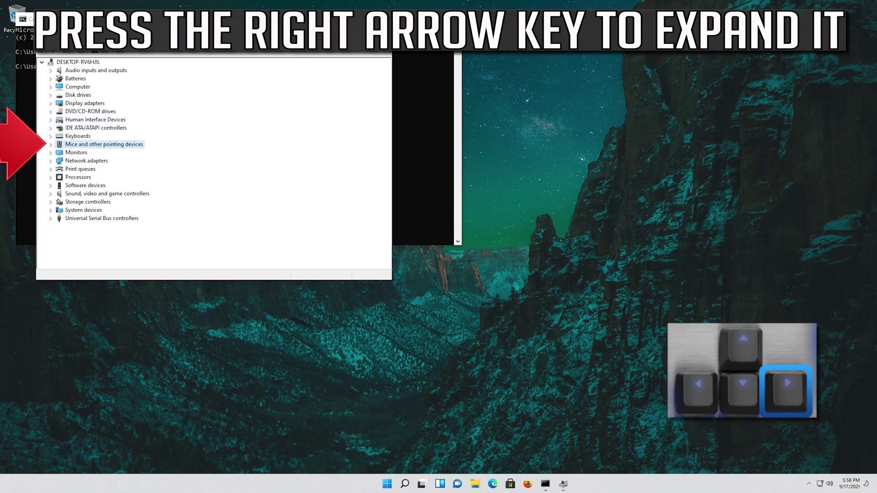
{"action": "key", "text": "Right"}
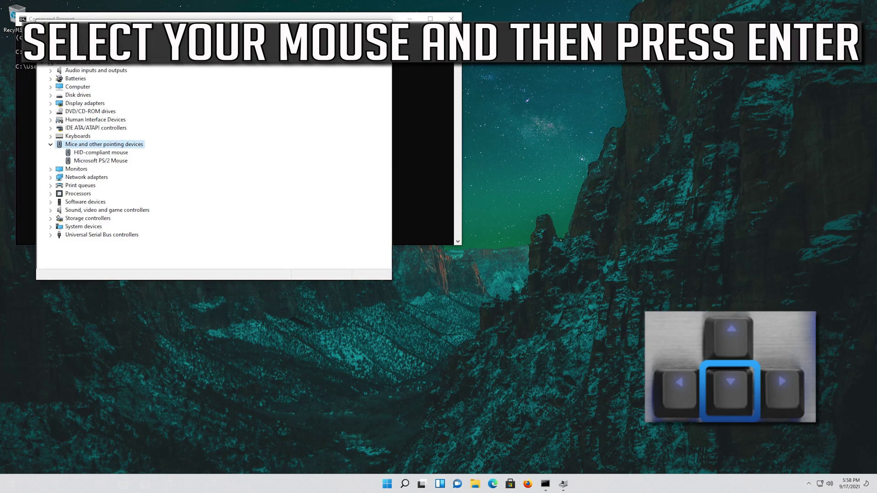
Open the properties of the Microsoft PS/2 Mouse and show its driver information
{"action": "key", "text": "Down"}
{"action": "key", "text": "Down"}
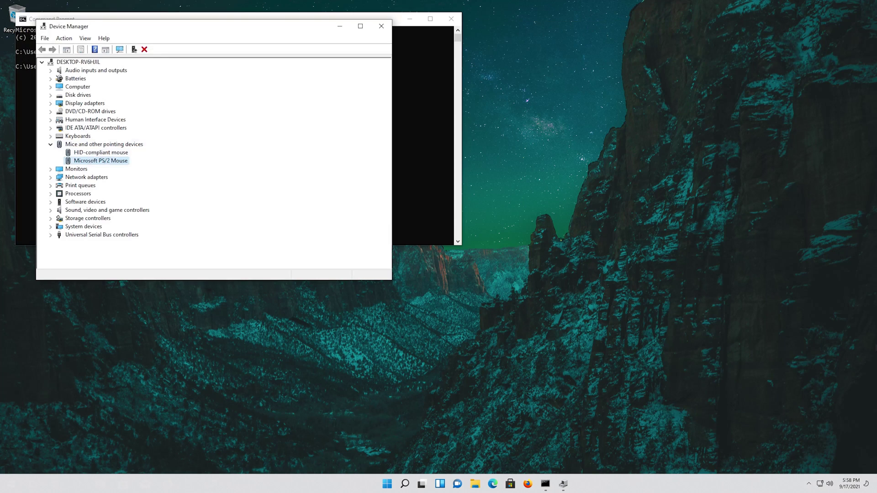
{"action": "key", "text": "Return"}
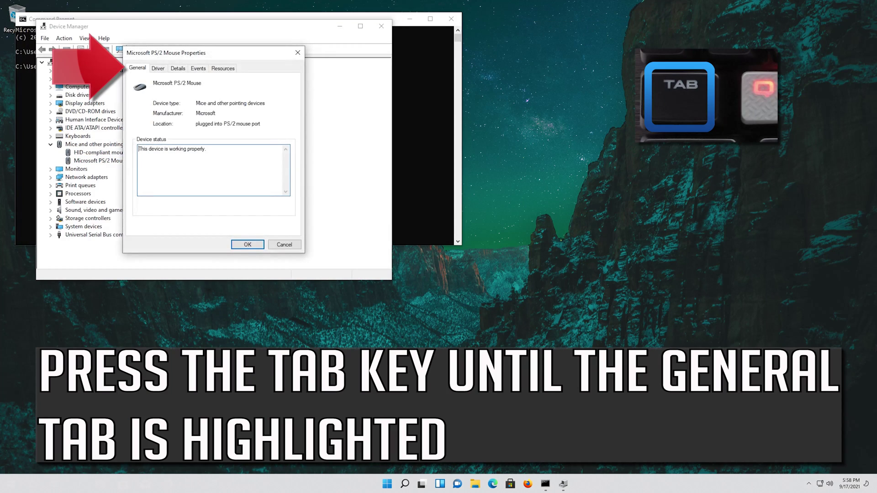
{"action": "key", "text": "Tab"}
{"action": "key", "text": "Tab"}
{"action": "key", "text": "Tab"}
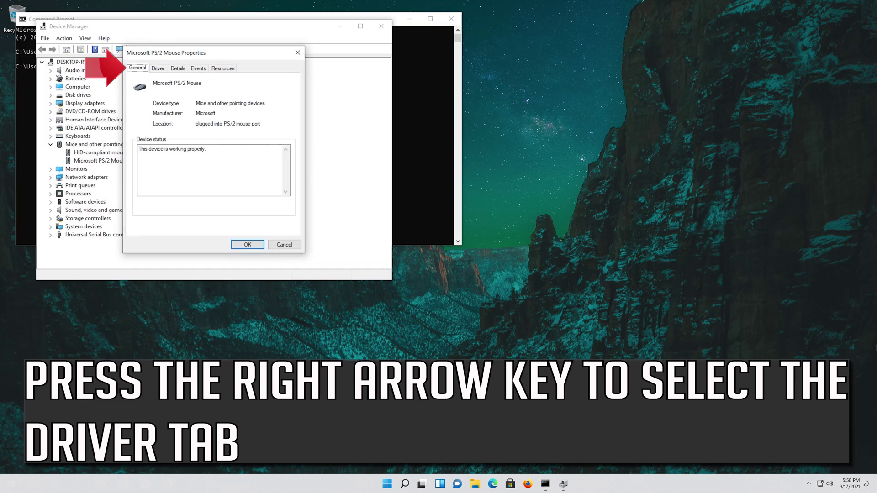
{"action": "key", "text": "Right"}
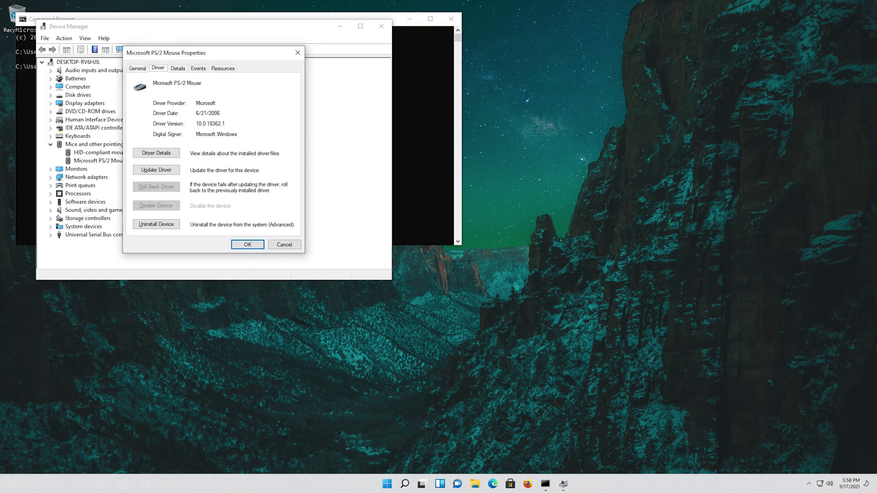
Run a driver update for the Microsoft PS/2 Mouse that searches automatically for updated driver software
{"action": "key", "text": "Tab"}
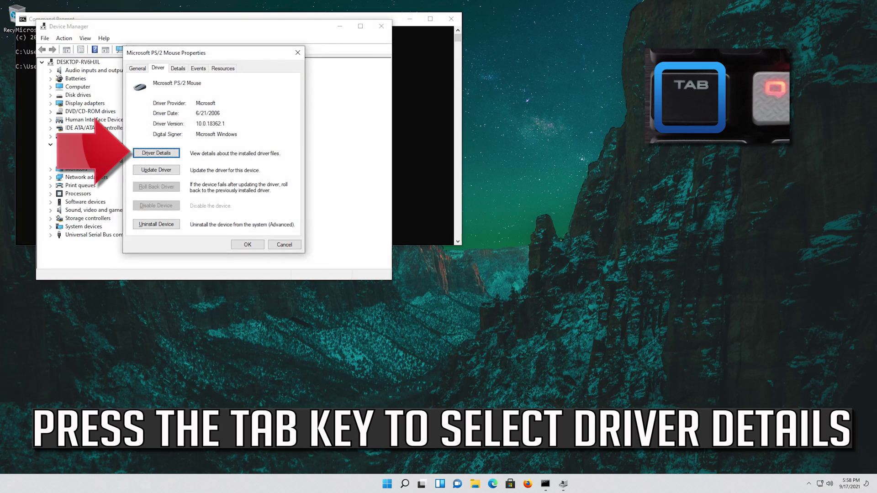
{"action": "key", "text": "Down"}
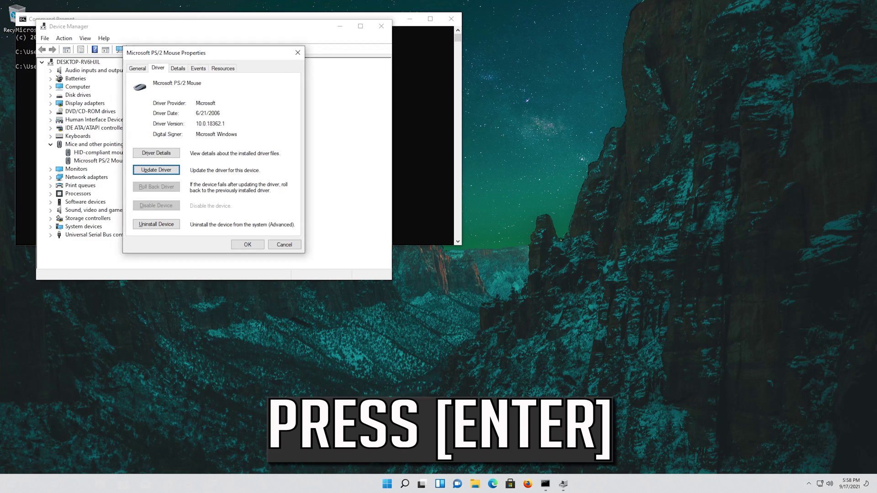
{"action": "key", "text": "Return"}
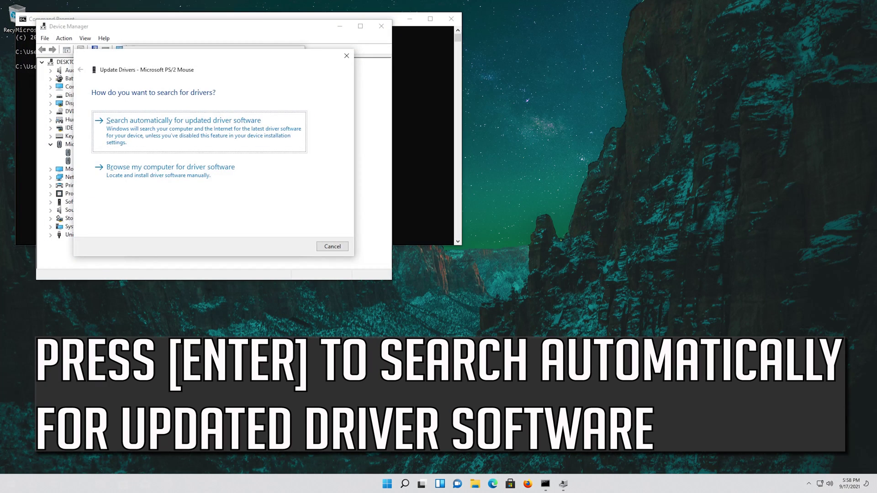
{"action": "key", "text": "Return"}
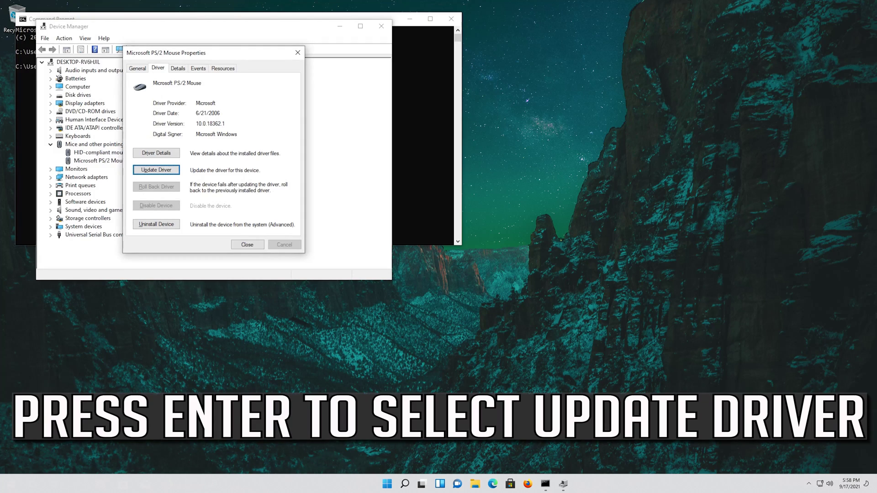
Restart the mouse driver update, browsing the computer for driver software and choosing to pick from the list of available drivers
{"action": "key", "text": "Return"}
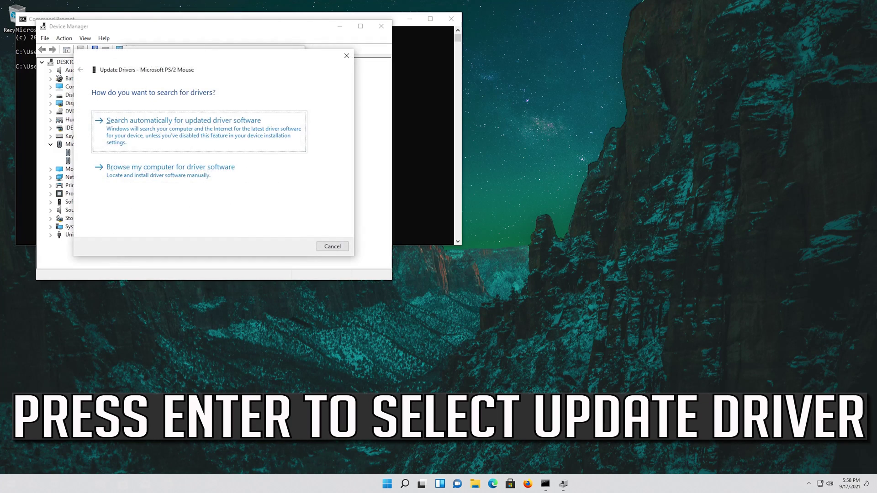
{"action": "key", "text": "Tab"}
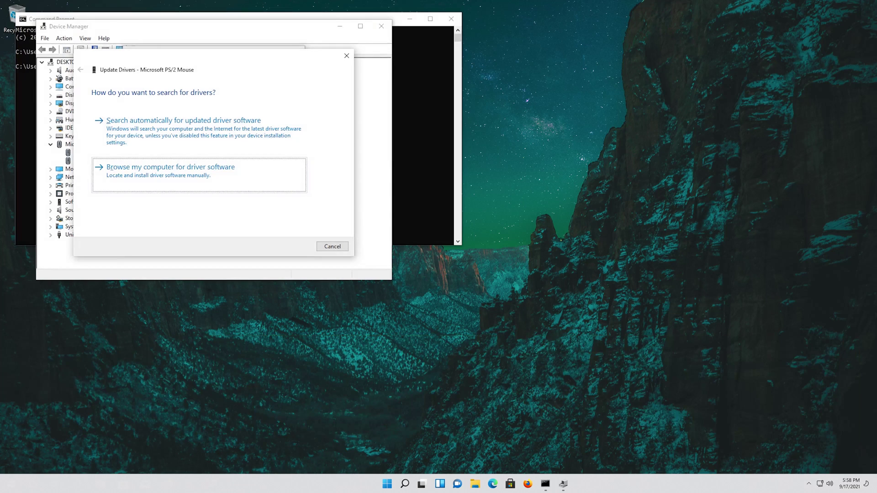
{"action": "key", "text": "Return"}
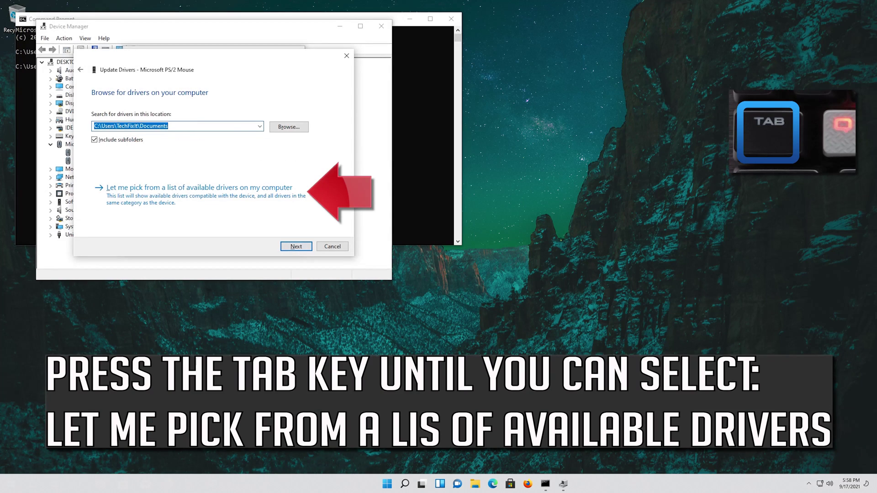
{"action": "key", "text": "Tab"}
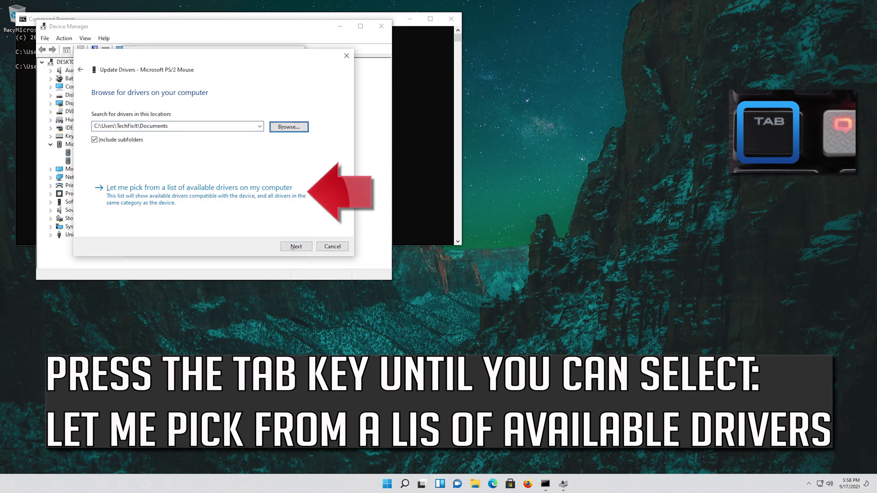
{"action": "key", "text": "Tab"}
{"action": "key", "text": "Tab"}
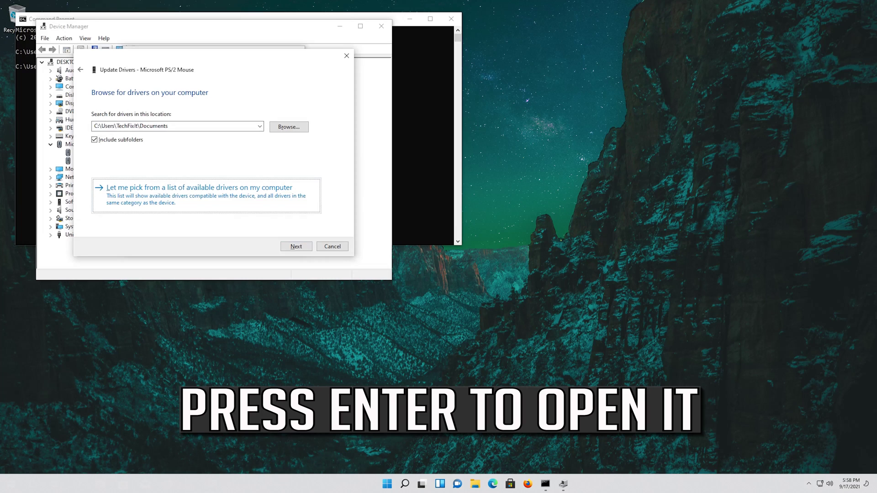
{"action": "key", "text": "Return"}
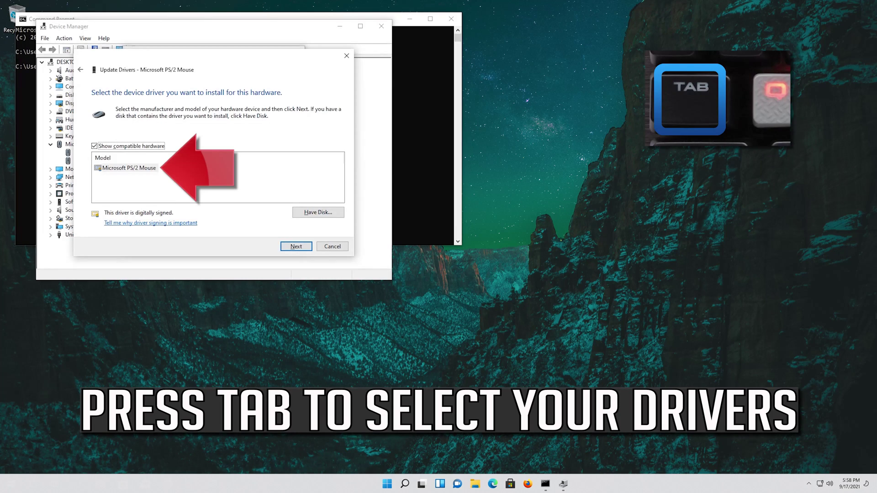
Select the compatible Microsoft PS/2 Mouse driver from the model list and install it
{"action": "key", "text": "Tab"}
{"action": "key", "text": "Tab"}
{"action": "key", "text": "Tab"}
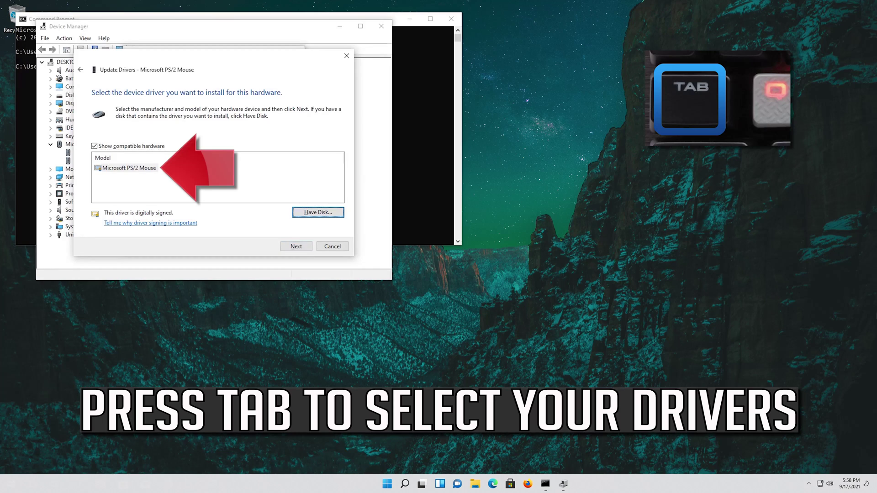
{"action": "key", "text": "Tab"}
{"action": "key", "text": "Tab"}
{"action": "key", "text": "Tab"}
{"action": "key", "text": "Tab"}
{"action": "key", "text": "Tab"}
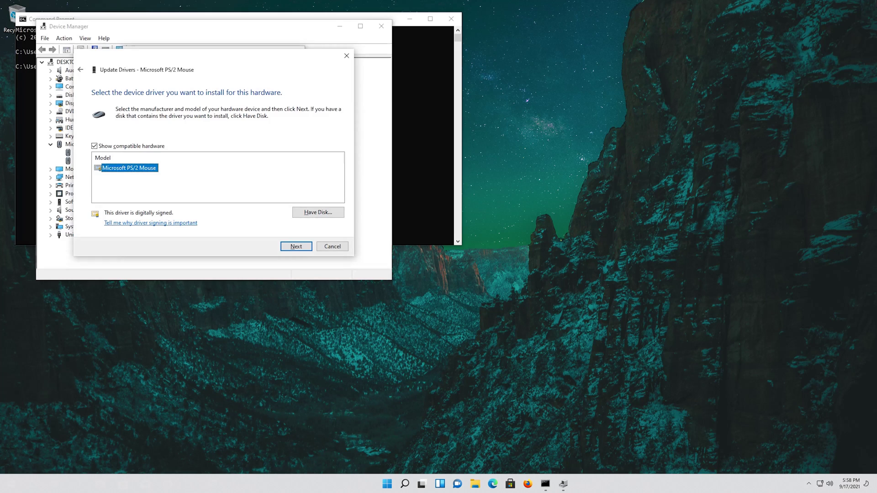
{"action": "key", "text": "Return"}
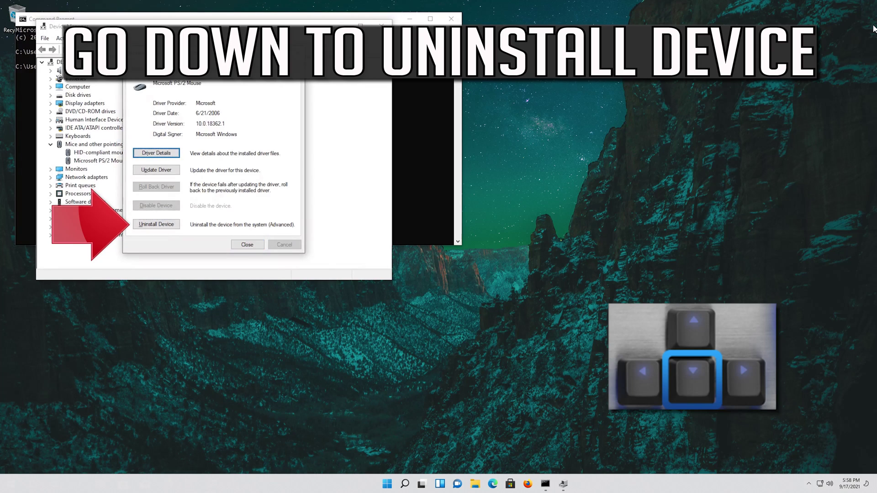
Uninstall the Microsoft PS/2 Mouse device and restart the computer to finish its removal
{"action": "key", "text": "Down"}
{"action": "key", "text": "Down"}
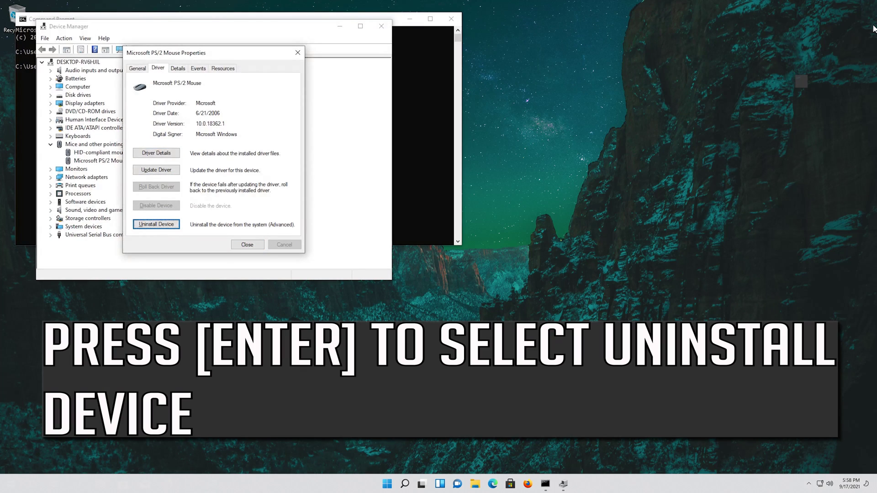
{"action": "key", "text": "Return"}
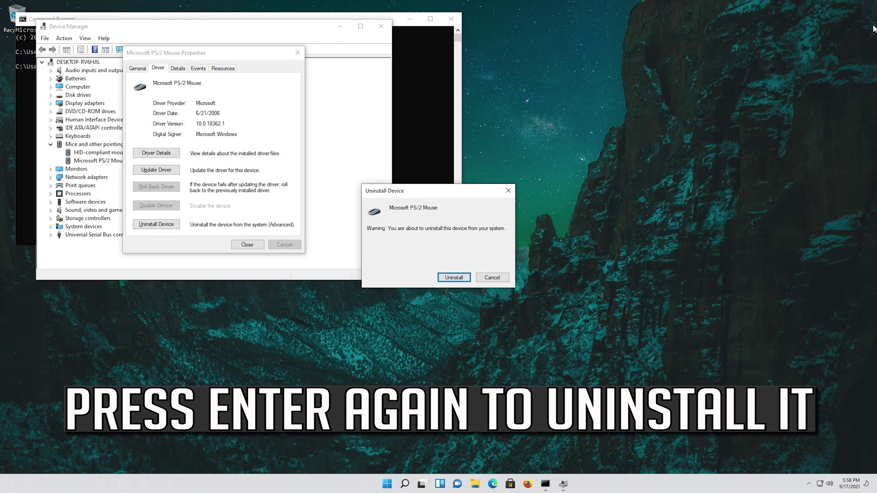
{"action": "key", "text": "Return"}
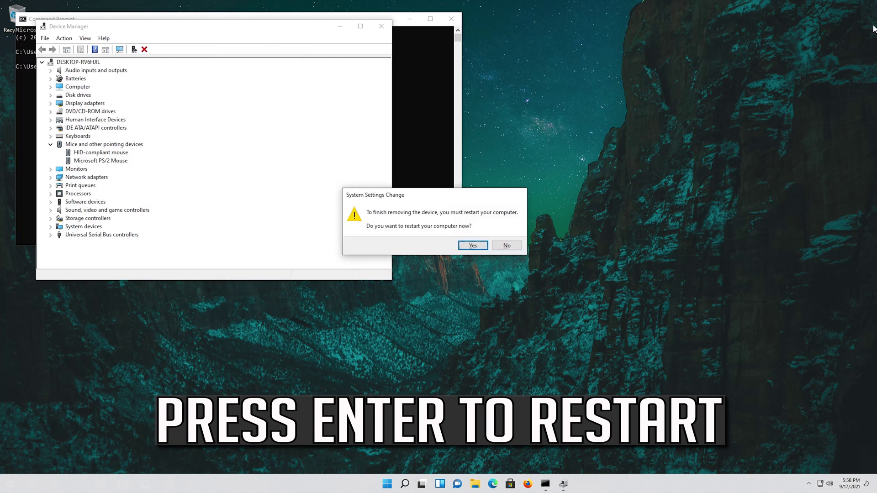
{"action": "key", "text": "Return"}
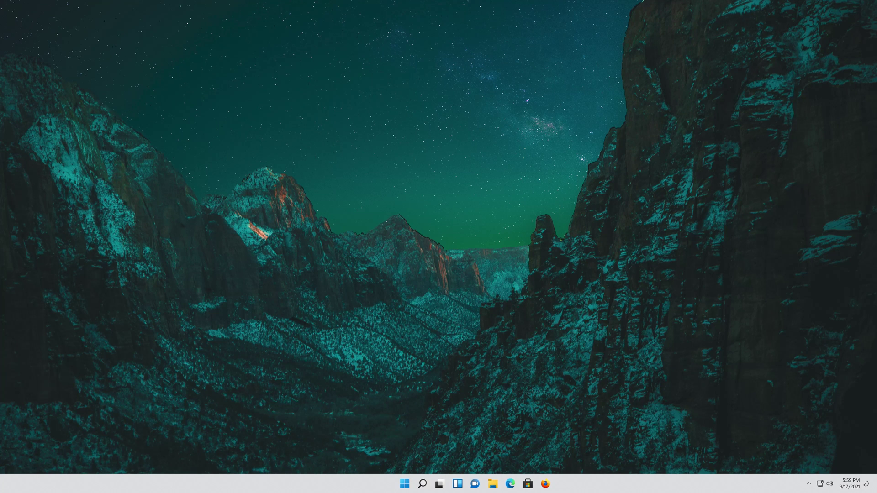
Search for regedit, launch Registry Editor and allow it to make changes to the device
{"action": "key", "text": "super"}
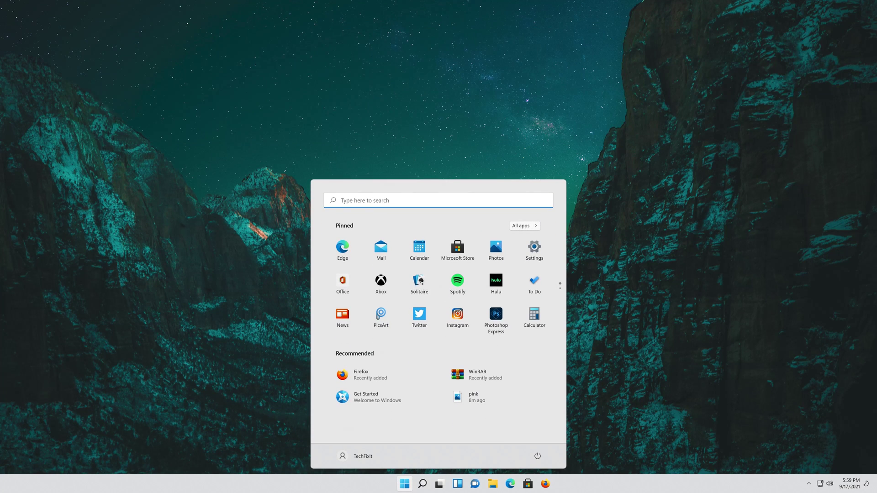
{"action": "type", "text": "regedit"}
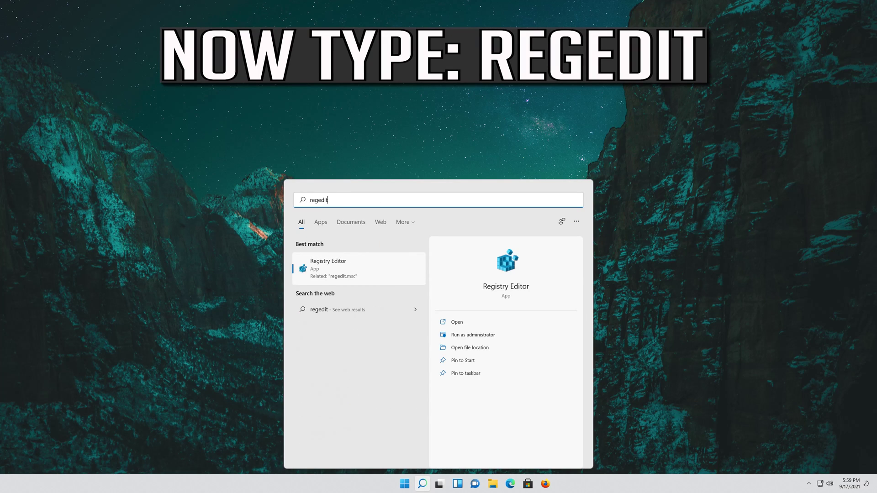
{"action": "key", "text": "Return"}
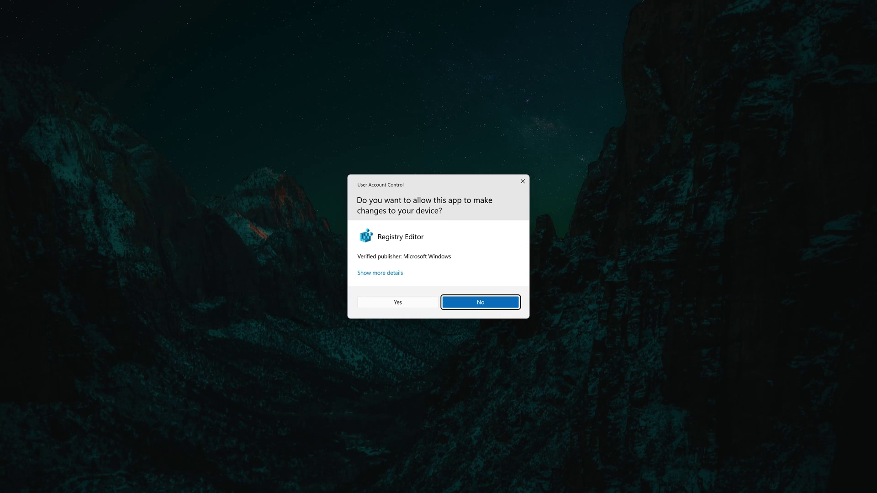
{"action": "key", "text": "Left"}
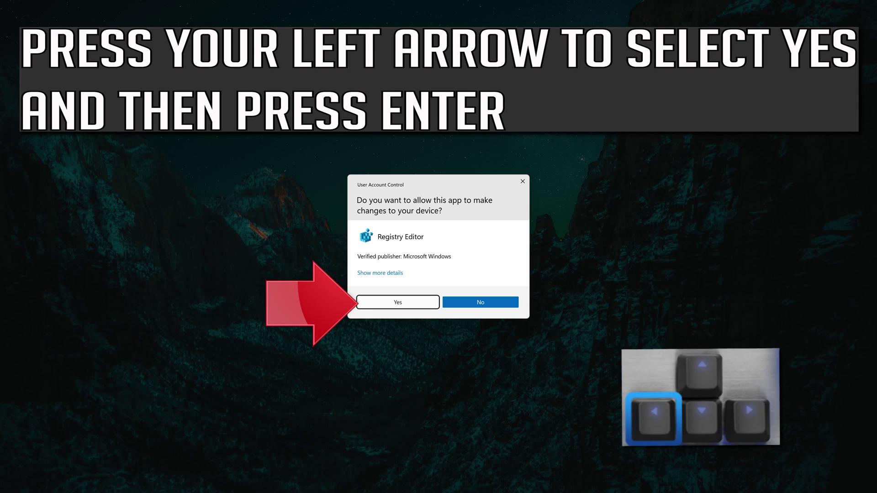
{"action": "key", "text": "Return"}
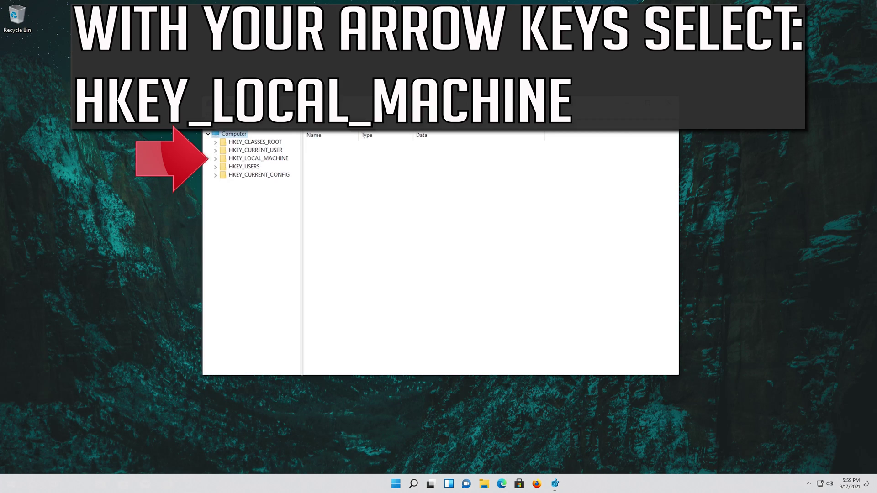
Select the HKEY_LOCAL_MACHINE hive in the registry tree and expand it
{"action": "key", "text": "Down"}
{"action": "key", "text": "Down"}
{"action": "key", "text": "Down"}
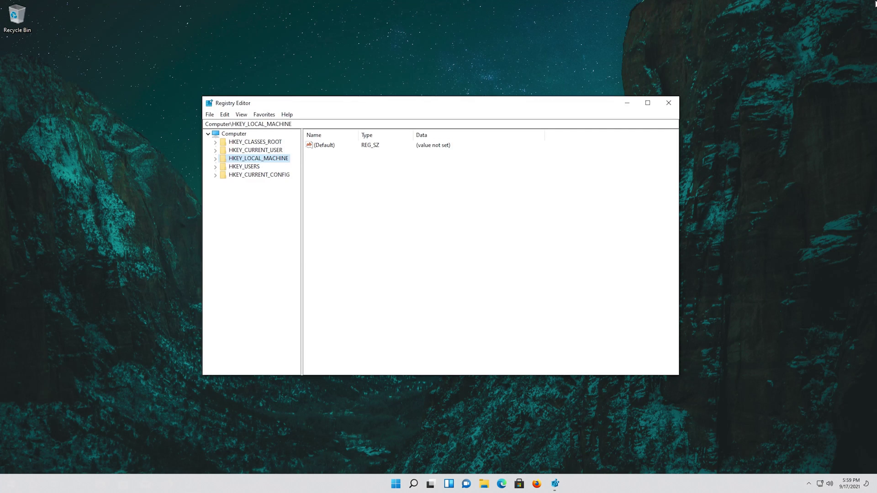
{"action": "key", "text": "Right"}
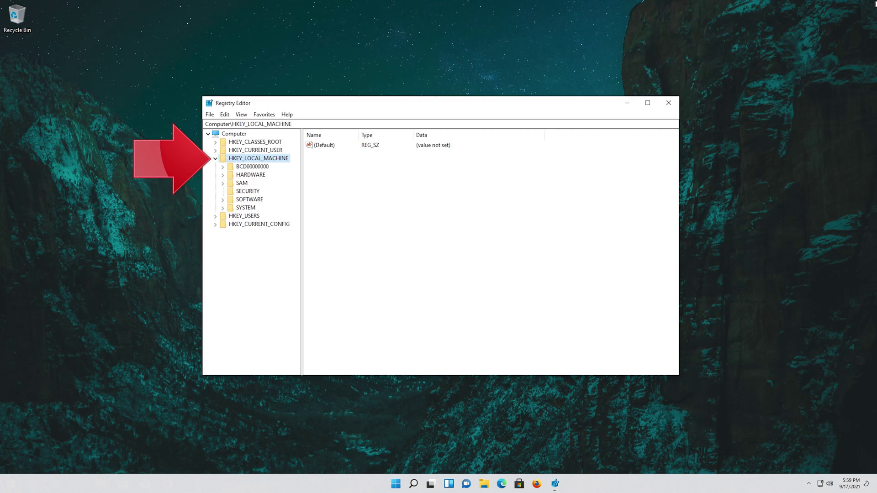
Select the SOFTWARE key under HKEY_LOCAL_MACHINE and expand its subkeys
{"action": "key", "text": "Down"}
{"action": "key", "text": "Down"}
{"action": "key", "text": "Down"}
{"action": "key", "text": "Down"}
{"action": "key", "text": "Down"}
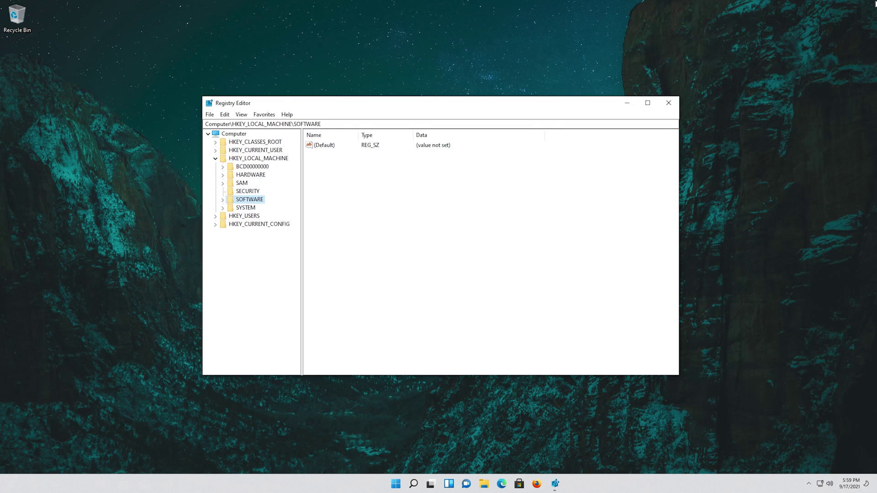
{"action": "key", "text": "Right"}
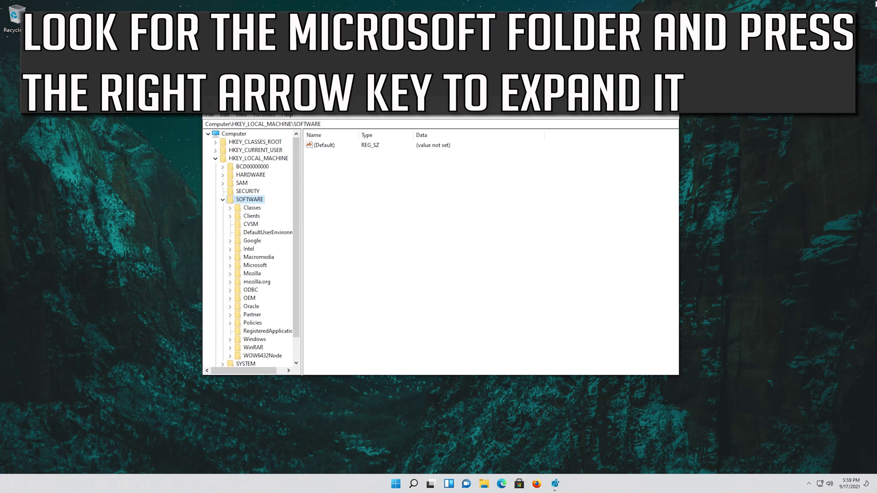
Select the Microsoft key under HKEY_LOCAL_MACHINE\SOFTWARE and expand its subkeys
{"action": "key", "text": "Down"}
{"action": "key", "text": "Down"}
{"action": "key", "text": "Down"}
{"action": "key", "text": "Down"}
{"action": "key", "text": "Down"}
{"action": "key", "text": "Down"}
{"action": "key", "text": "Down"}
{"action": "key", "text": "Down"}
{"action": "key", "text": "Right"}
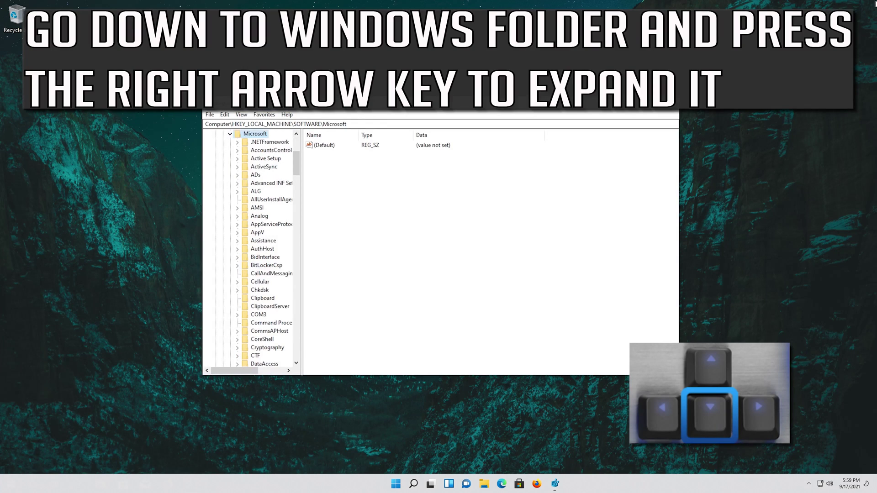
Move down through the Microsoft subkeys to the Windows key and expand it
{"action": "key", "text": "Down"}
{"action": "key", "text": "Down"}
{"action": "key", "text": "Down"}
{"action": "key", "text": "Down"}
{"action": "key", "text": "Down"}
{"action": "key", "text": "Down"}
{"action": "key", "text": "Down"}
{"action": "key", "text": "Down"}
{"action": "key", "text": "Down"}
{"action": "key", "text": "Down"}
{"action": "key", "text": "Down"}
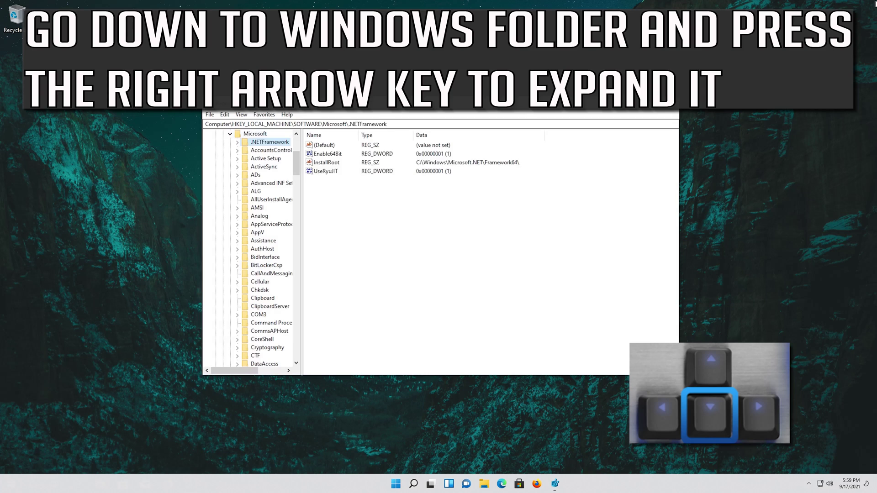
{"action": "key", "text": "Down"}
{"action": "key", "text": "Down"}
{"action": "key", "text": "Down"}
{"action": "key", "text": "Down"}
{"action": "key", "text": "Down"}
{"action": "key", "text": "Down"}
{"action": "key", "text": "Down"}
{"action": "key", "text": "Down"}
{"action": "key", "text": "Down"}
{"action": "key", "text": "Down"}
{"action": "key", "text": "Down"}
{"action": "key", "text": "Down"}
{"action": "key", "text": "Down"}
{"action": "key", "text": "Down"}
{"action": "key", "text": "Down"}
{"action": "key", "text": "Down"}
{"action": "key", "text": "Down"}
{"action": "key", "text": "Down"}
{"action": "key", "text": "Down"}
{"action": "key", "text": "Down"}
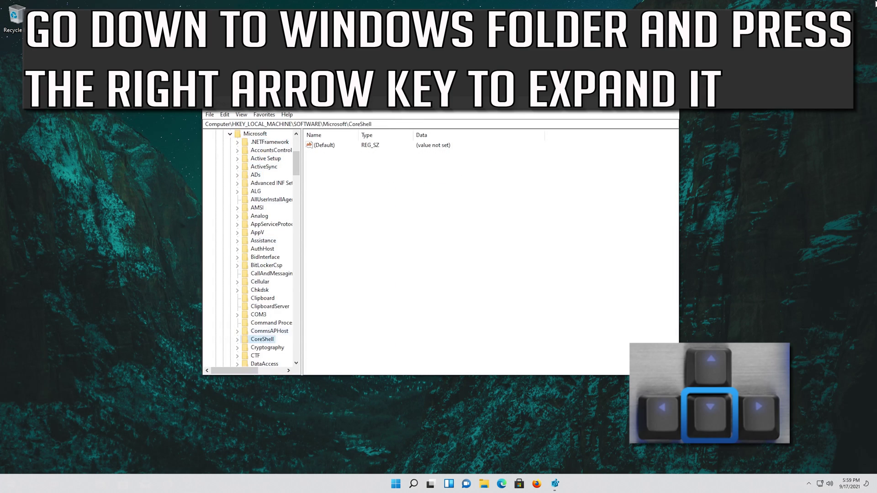
{"action": "key", "text": "Down"}
{"action": "key", "text": "Down"}
{"action": "key", "text": "Down"}
{"action": "key", "text": "Down"}
{"action": "key", "text": "Down"}
{"action": "key", "text": "Down"}
{"action": "key", "text": "Down"}
{"action": "key", "text": "Down"}
{"action": "key", "text": "Down"}
{"action": "key", "text": "Down"}
{"action": "key", "text": "Down"}
{"action": "key", "text": "Down"}
{"action": "key", "text": "Down"}
{"action": "key", "text": "Down"}
{"action": "key", "text": "Down"}
{"action": "key", "text": "Down"}
{"action": "key", "text": "Down"}
{"action": "key", "text": "Down"}
{"action": "key", "text": "Down"}
{"action": "key", "text": "Down"}
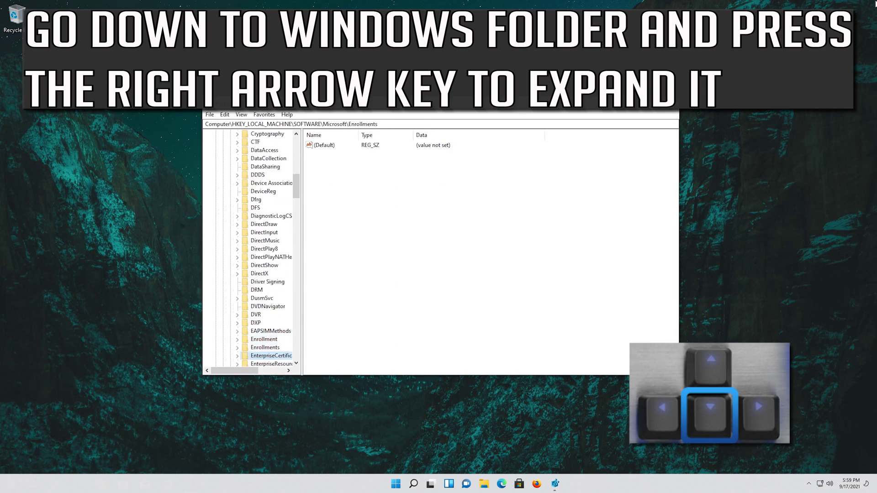
{"action": "key", "text": "Down"}
{"action": "key", "text": "Down"}
{"action": "key", "text": "Down"}
{"action": "key", "text": "Down"}
{"action": "key", "text": "Down"}
{"action": "key", "text": "Down"}
{"action": "key", "text": "Down"}
{"action": "key", "text": "Down"}
{"action": "key", "text": "Down"}
{"action": "key", "text": "Down"}
{"action": "key", "text": "Down"}
{"action": "key", "text": "Down"}
{"action": "key", "text": "Down"}
{"action": "key", "text": "Down"}
{"action": "key", "text": "Down"}
{"action": "key", "text": "Down"}
{"action": "key", "text": "Down"}
{"action": "key", "text": "Down"}
{"action": "key", "text": "Down"}
{"action": "key", "text": "Down"}
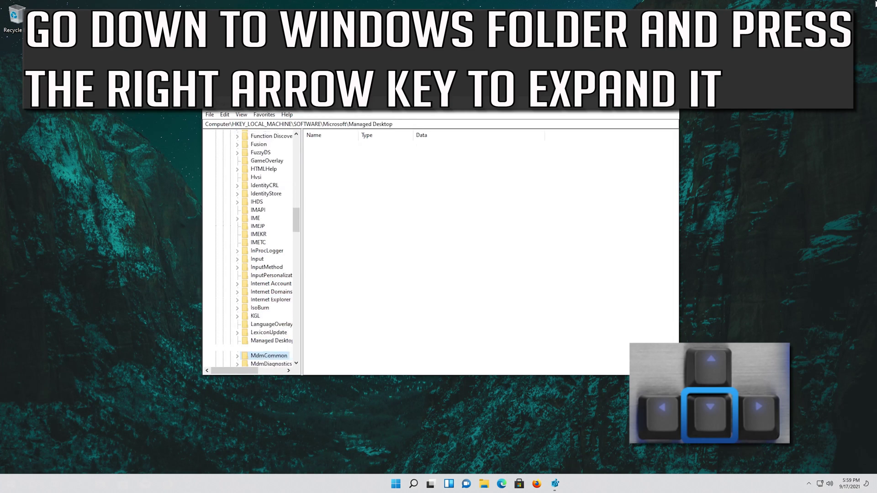
{"action": "key", "text": "Down"}
{"action": "key", "text": "Down"}
{"action": "key", "text": "Down"}
{"action": "key", "text": "Down"}
{"action": "key", "text": "Down"}
{"action": "key", "text": "Down"}
{"action": "key", "text": "Down"}
{"action": "key", "text": "Down"}
{"action": "key", "text": "Down"}
{"action": "key", "text": "Down"}
{"action": "key", "text": "Down"}
{"action": "key", "text": "Down"}
{"action": "key", "text": "Down"}
{"action": "key", "text": "Down"}
{"action": "key", "text": "Down"}
{"action": "key", "text": "Down"}
{"action": "key", "text": "Down"}
{"action": "key", "text": "Down"}
{"action": "key", "text": "Down"}
{"action": "key", "text": "Down"}
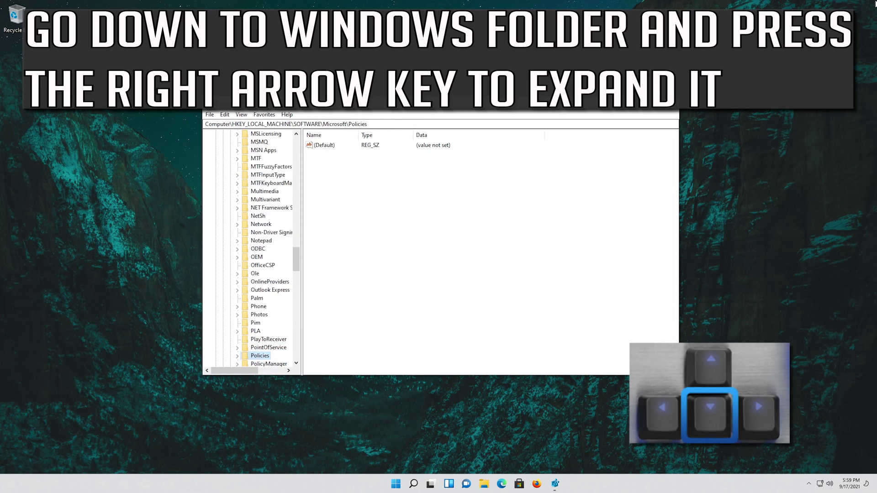
{"action": "key", "text": "Down"}
{"action": "key", "text": "Down"}
{"action": "key", "text": "Down"}
{"action": "key", "text": "Down"}
{"action": "key", "text": "Down"}
{"action": "key", "text": "Down"}
{"action": "key", "text": "Down"}
{"action": "key", "text": "Down"}
{"action": "key", "text": "Down"}
{"action": "key", "text": "Down"}
{"action": "key", "text": "Down"}
{"action": "key", "text": "Down"}
{"action": "key", "text": "Down"}
{"action": "key", "text": "Down"}
{"action": "key", "text": "Down"}
{"action": "key", "text": "Down"}
{"action": "key", "text": "Down"}
{"action": "key", "text": "Down"}
{"action": "key", "text": "Down"}
{"action": "key", "text": "Down"}
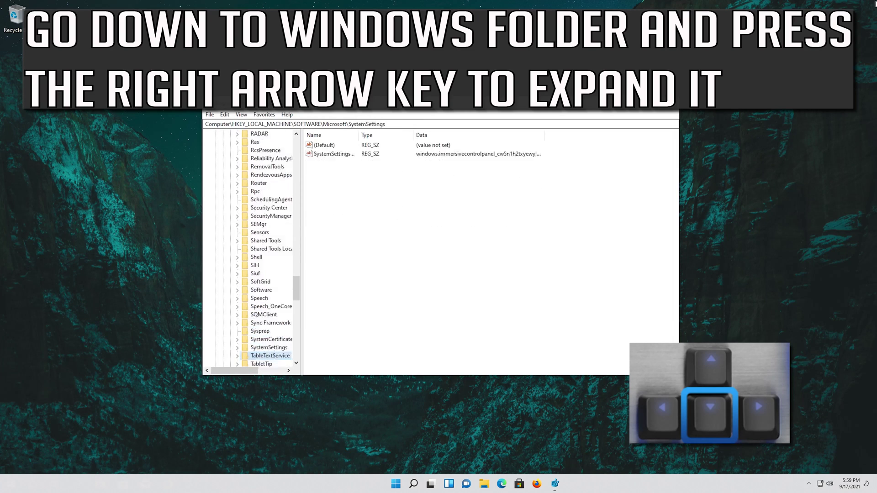
{"action": "key", "text": "Down"}
{"action": "key", "text": "Down"}
{"action": "key", "text": "Down"}
{"action": "key", "text": "Down"}
{"action": "key", "text": "Down"}
{"action": "key", "text": "Down"}
{"action": "key", "text": "Down"}
{"action": "key", "text": "Down"}
{"action": "key", "text": "Down"}
{"action": "key", "text": "Down"}
{"action": "key", "text": "Down"}
{"action": "key", "text": "Down"}
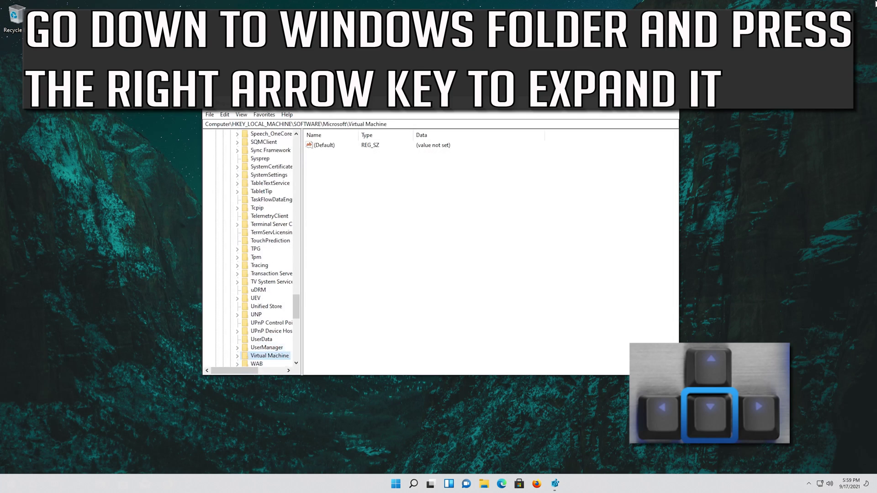
{"action": "key", "text": "Up"}
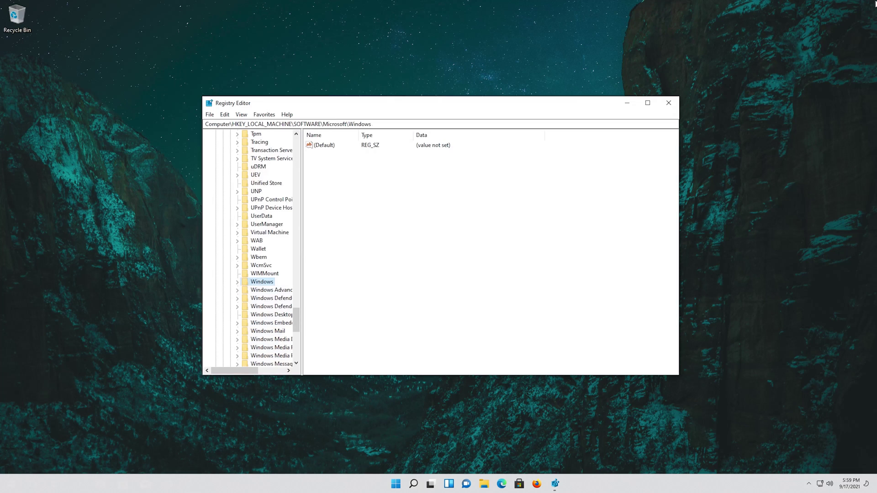
{"action": "key", "text": "Right"}
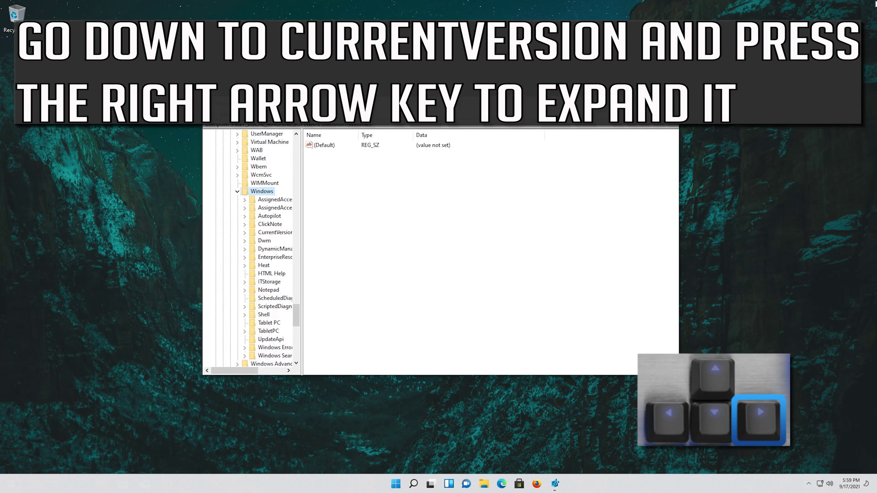
Select the CurrentVersion key under Microsoft\Windows and expand its subkeys
{"action": "key", "text": "Down"}
{"action": "key", "text": "Down"}
{"action": "key", "text": "Down"}
{"action": "key", "text": "Down"}
{"action": "key", "text": "Down"}
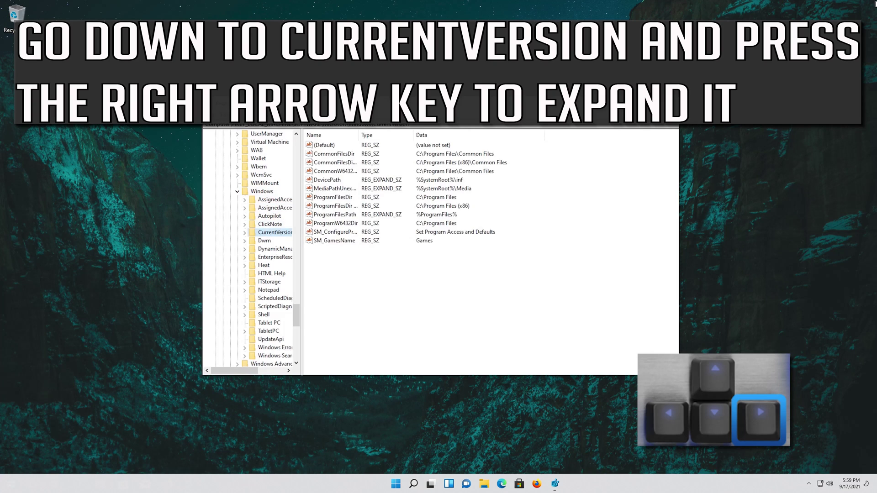
{"action": "key", "text": "Right"}
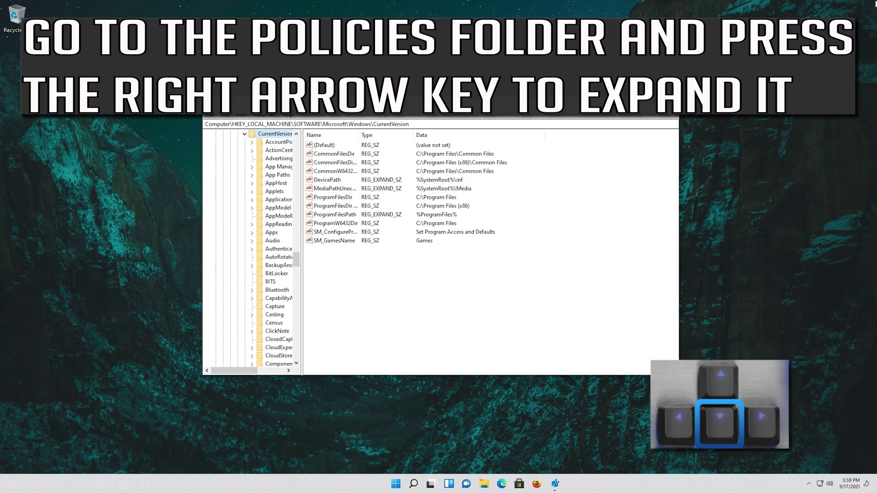
Move down through the CurrentVersion subkeys to the Policies key and expand it
{"action": "key", "text": "Down"}
{"action": "key", "text": "Down"}
{"action": "key", "text": "Down"}
{"action": "key", "text": "Down"}
{"action": "key", "text": "Down"}
{"action": "key", "text": "Down"}
{"action": "key", "text": "Down"}
{"action": "key", "text": "Down"}
{"action": "key", "text": "Down"}
{"action": "key", "text": "Down"}
{"action": "key", "text": "Down"}
{"action": "key", "text": "Down"}
{"action": "key", "text": "Down"}
{"action": "key", "text": "Down"}
{"action": "key", "text": "Down"}
{"action": "key", "text": "Down"}
{"action": "key", "text": "Down"}
{"action": "key", "text": "Down"}
{"action": "key", "text": "Down"}
{"action": "key", "text": "Down"}
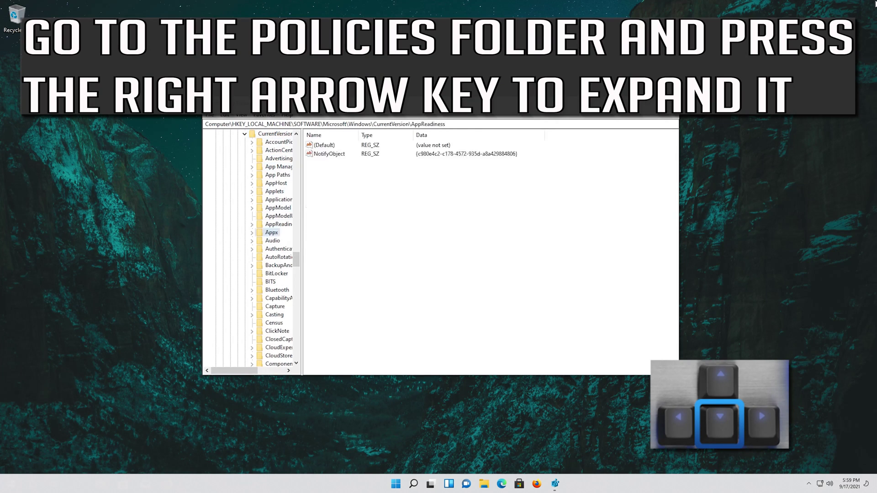
{"action": "key", "text": "Down"}
{"action": "key", "text": "Down"}
{"action": "key", "text": "Down"}
{"action": "key", "text": "Down"}
{"action": "key", "text": "Down"}
{"action": "key", "text": "Down"}
{"action": "key", "text": "Down"}
{"action": "key", "text": "Down"}
{"action": "key", "text": "Down"}
{"action": "key", "text": "Down"}
{"action": "key", "text": "Down"}
{"action": "key", "text": "Down"}
{"action": "key", "text": "Down"}
{"action": "key", "text": "Down"}
{"action": "key", "text": "Down"}
{"action": "key", "text": "Down"}
{"action": "key", "text": "Down"}
{"action": "key", "text": "Down"}
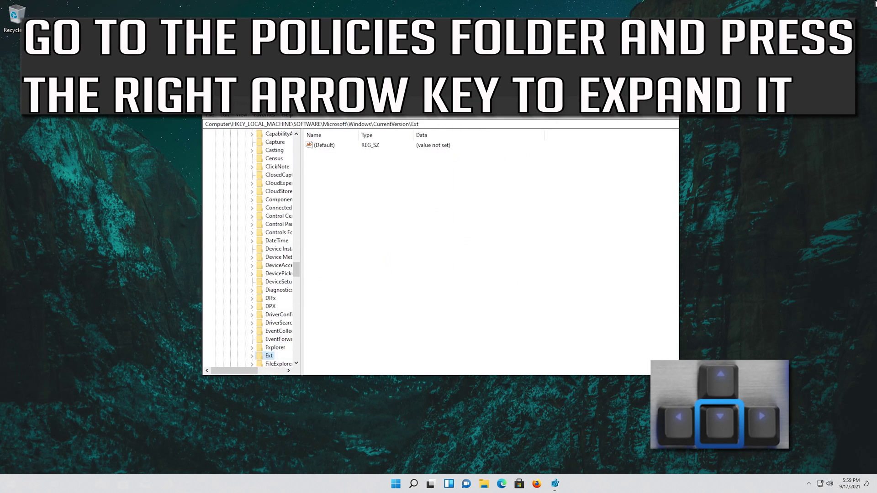
{"action": "key", "text": "Down"}
{"action": "key", "text": "Down"}
{"action": "key", "text": "Down"}
{"action": "key", "text": "Down"}
{"action": "key", "text": "Down"}
{"action": "key", "text": "Down"}
{"action": "key", "text": "Down"}
{"action": "key", "text": "Down"}
{"action": "key", "text": "Down"}
{"action": "key", "text": "Down"}
{"action": "key", "text": "Down"}
{"action": "key", "text": "Down"}
{"action": "key", "text": "Down"}
{"action": "key", "text": "Down"}
{"action": "key", "text": "Down"}
{"action": "key", "text": "Down"}
{"action": "key", "text": "Down"}
{"action": "key", "text": "Down"}
{"action": "key", "text": "Down"}
{"action": "key", "text": "Down"}
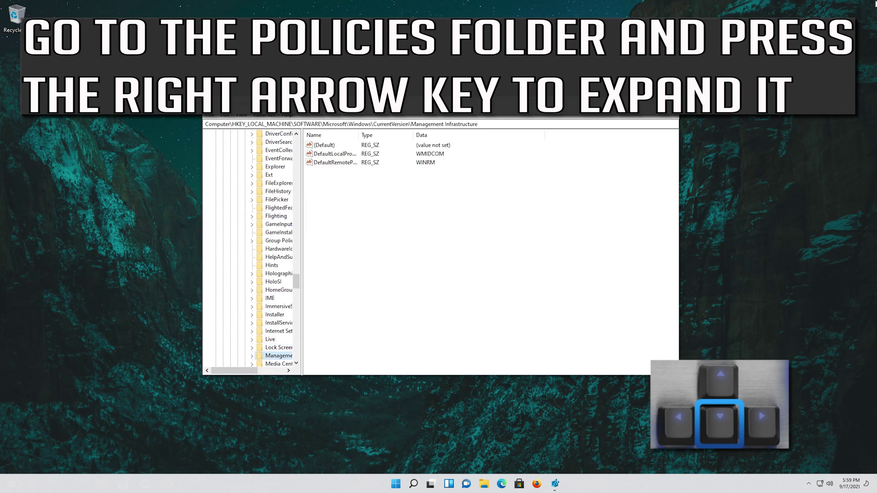
{"action": "key", "text": "Down"}
{"action": "key", "text": "Down"}
{"action": "key", "text": "Down"}
{"action": "key", "text": "Down"}
{"action": "key", "text": "Down"}
{"action": "key", "text": "Down"}
{"action": "key", "text": "Down"}
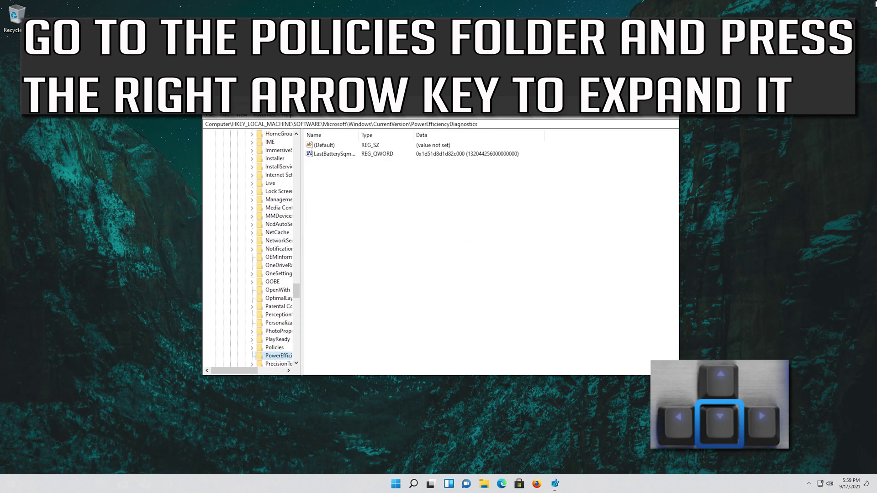
{"action": "key", "text": "Down"}
{"action": "key", "text": "Down"}
{"action": "key", "text": "Down"}
{"action": "key", "text": "Down"}
{"action": "key", "text": "Down"}
{"action": "key", "text": "Down"}
{"action": "key", "text": "Down"}
{"action": "key", "text": "Down"}
{"action": "key", "text": "Down"}
{"action": "key", "text": "Up"}
{"action": "key", "text": "Up"}
{"action": "key", "text": "Up"}
{"action": "key", "text": "Up"}
{"action": "key", "text": "Up"}
{"action": "key", "text": "Up"}
{"action": "key", "text": "Up"}
{"action": "key", "text": "Up"}
{"action": "key", "text": "Up"}
{"action": "key", "text": "Up"}
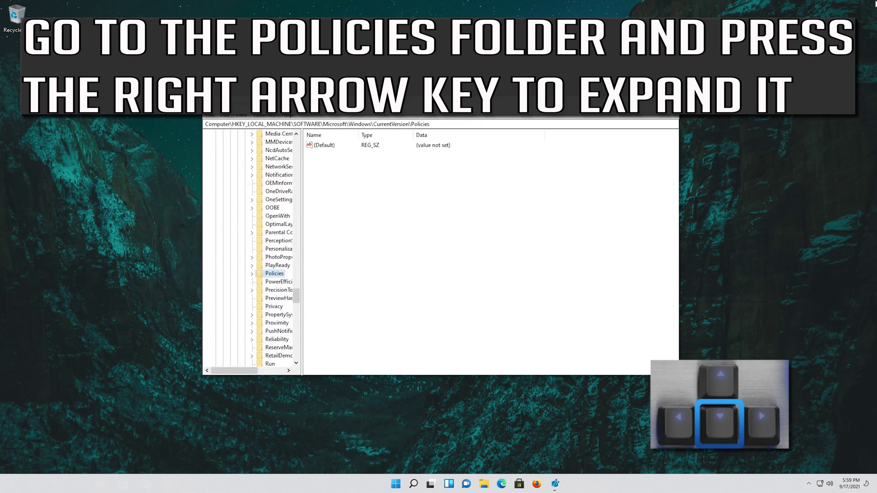
{"action": "key", "text": "Right"}
Select the System key under CurrentVersion\Policies
{"action": "key", "text": "Tab"}
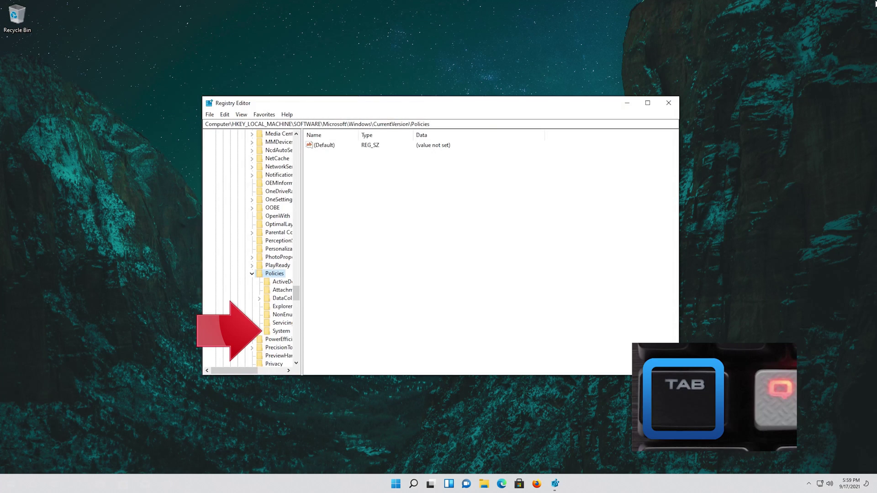
{"action": "key", "text": "Down"}
{"action": "key", "text": "Down"}
{"action": "key", "text": "Down"}
{"action": "key", "text": "Down"}
{"action": "key", "text": "Down"}
{"action": "key", "text": "Down"}
{"action": "key", "text": "Down"}
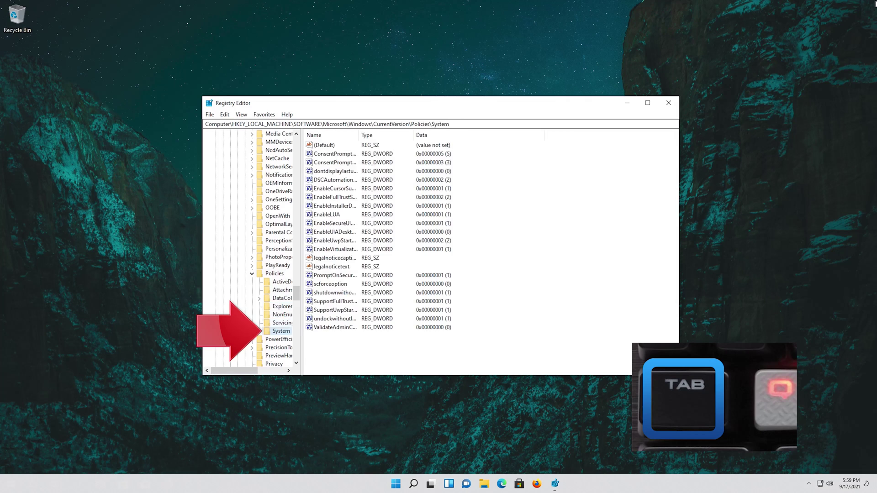
Set the EnableCursorSuppression value of the Policies\System key to 0 and apply the change
{"action": "key", "text": "Tab"}
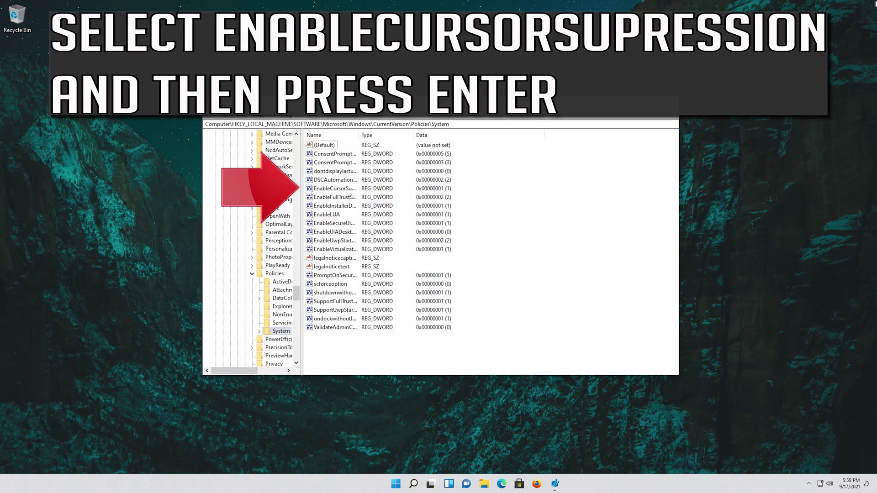
{"action": "key", "text": "Down"}
{"action": "key", "text": "Down"}
{"action": "key", "text": "Down"}
{"action": "key", "text": "Down"}
{"action": "key", "text": "Down"}
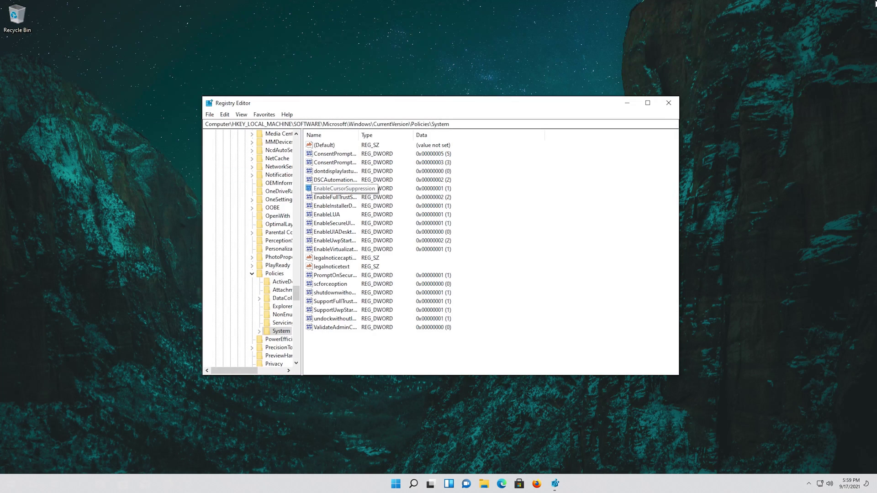
{"action": "key", "text": "Return"}
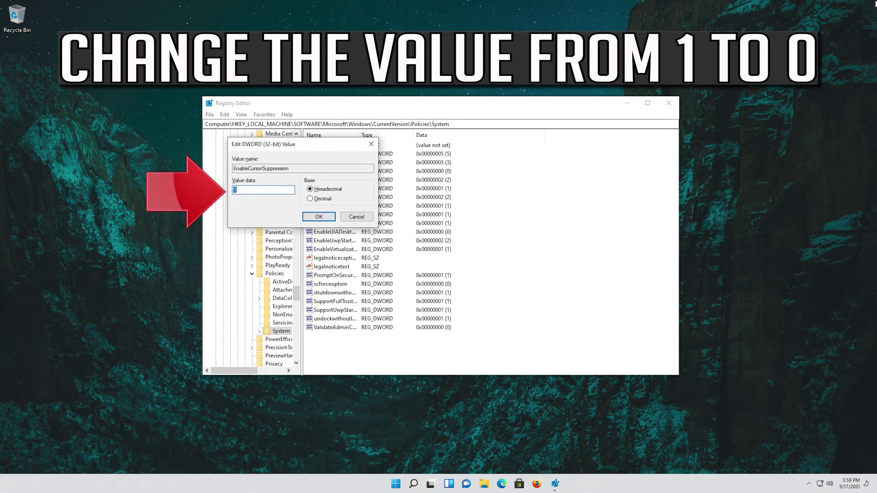
{"action": "type", "text": "0"}
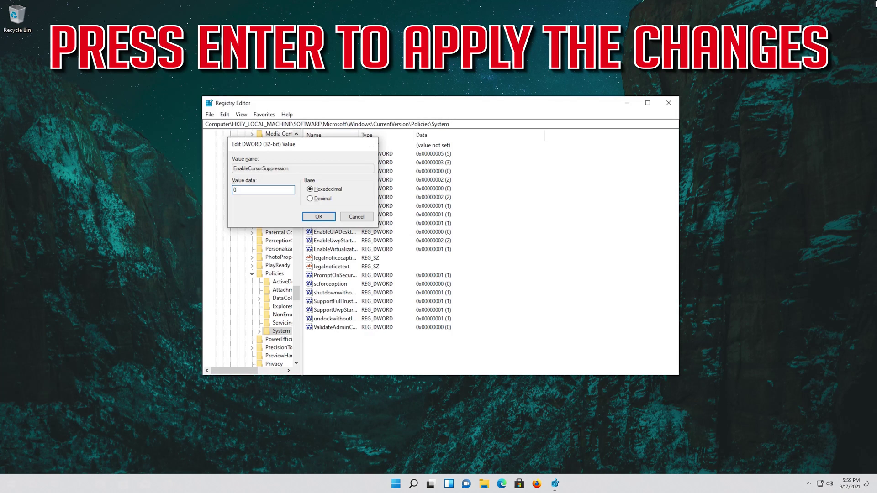
{"action": "key", "text": "Return"}
Restart the PC through the power options of the Windows security screen
{"action": "key", "text": "ctrl+alt+Delete"}
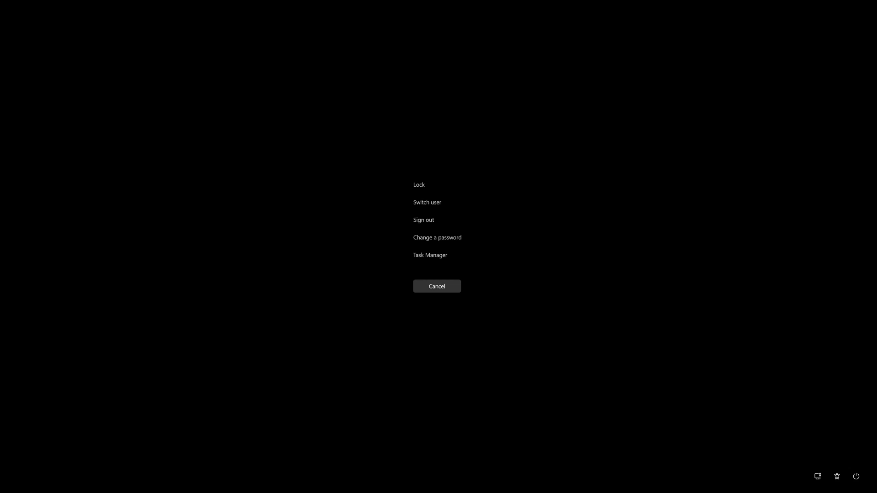
{"action": "key", "text": "Down"}
{"action": "key", "text": "Tab"}
{"action": "key", "text": "Tab"}
{"action": "key", "text": "Tab"}
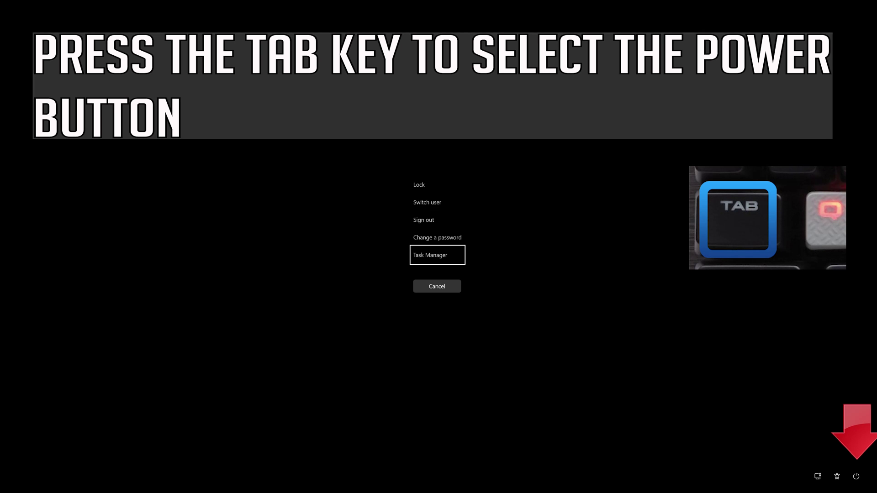
{"action": "key", "text": "Tab"}
{"action": "key", "text": "Tab"}
{"action": "key", "text": "Tab"}
{"action": "key", "text": "Tab"}
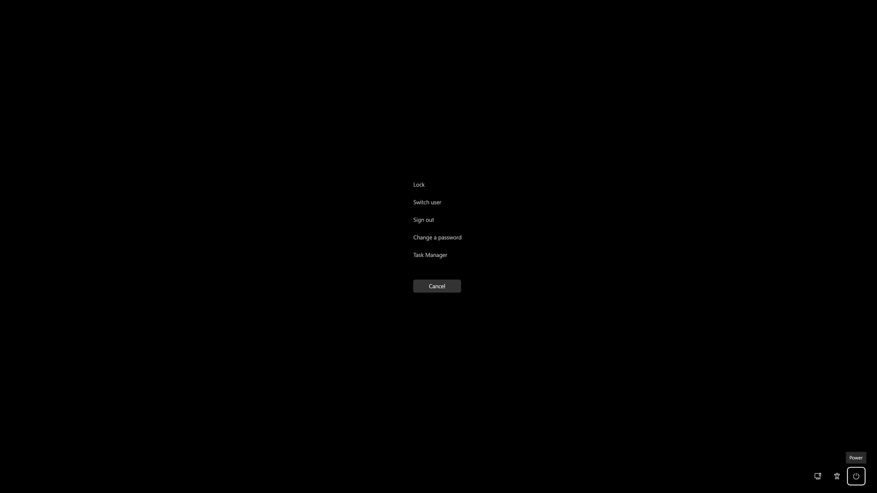
{"action": "key", "text": "Return"}
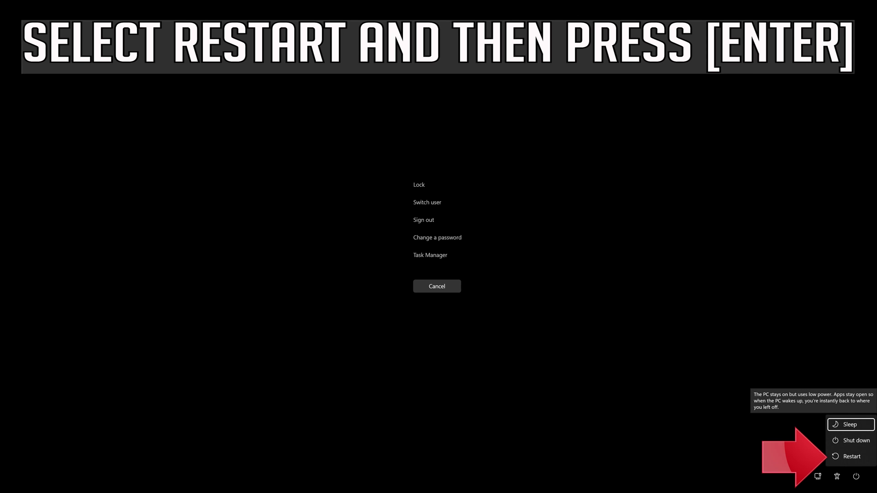
{"action": "key", "text": "Down"}
{"action": "key", "text": "Down"}
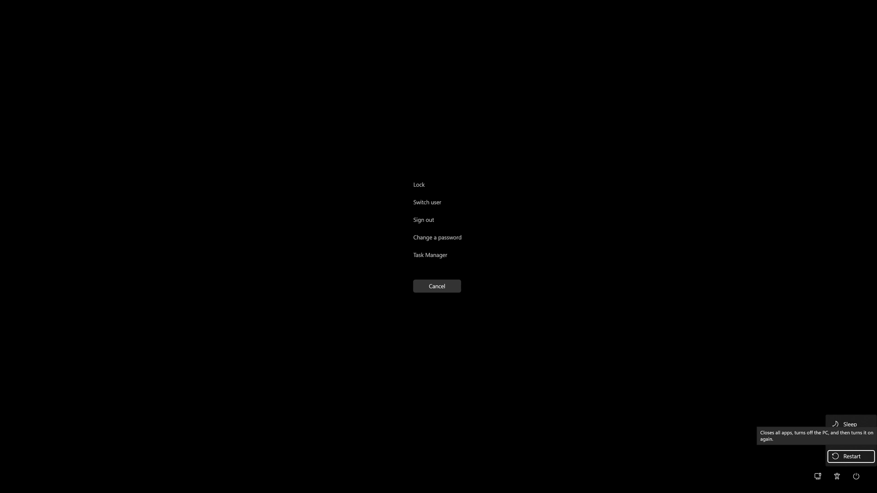
{"action": "key", "text": "Return"}
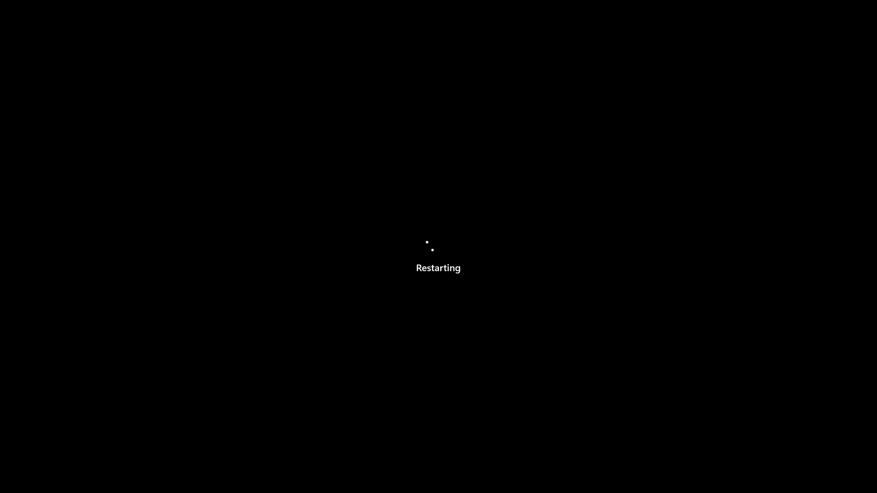